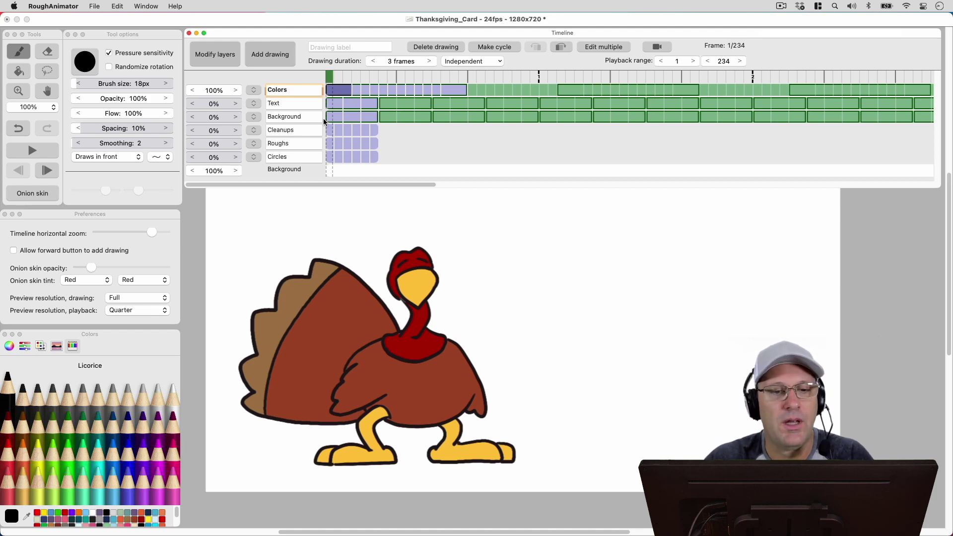
# Step: Set the Colors layer opacity to 0% and the Circles layer opacity to 100%
pyautogui.moveTo(226, 90); pyautogui.dragTo(168, 92)
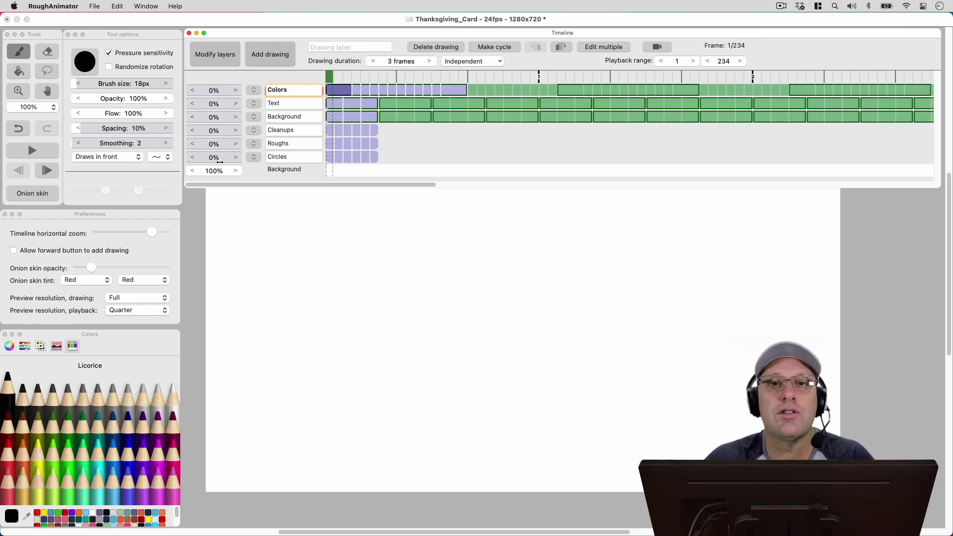
pyautogui.moveTo(206, 158); pyautogui.dragTo(288, 163)
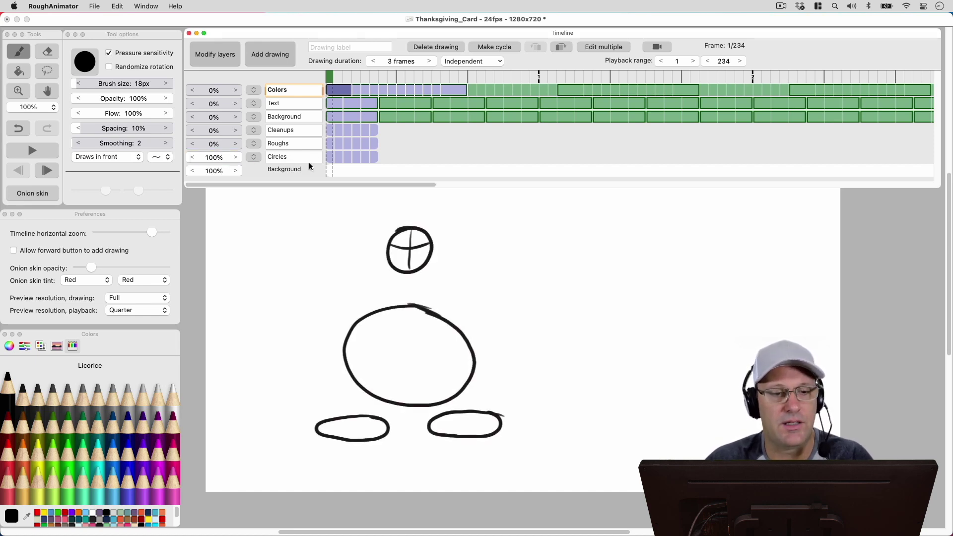
# Step: Select the first Circles drawing and widen the timeline zoom to its maximum
pyautogui.click(329, 159)
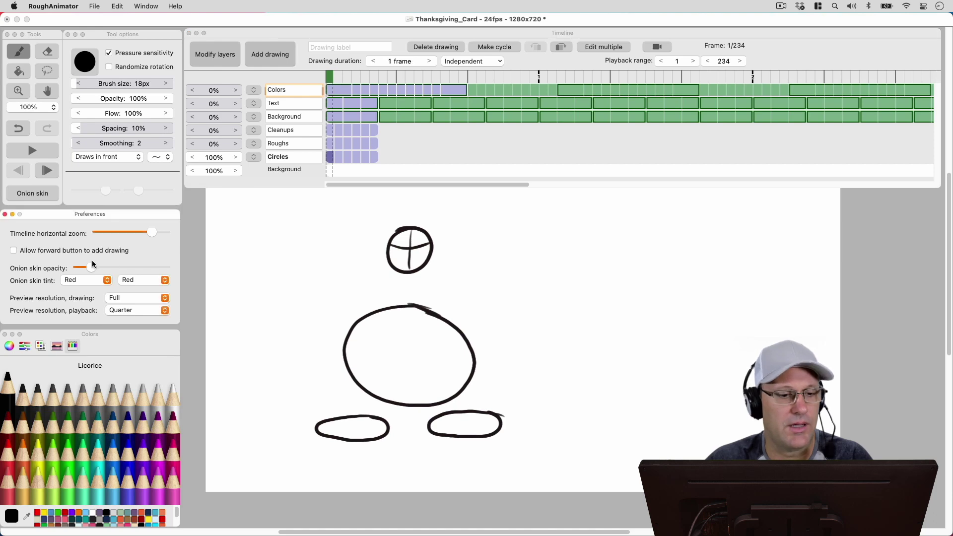
pyautogui.moveTo(151, 232); pyautogui.dragTo(166, 232)
pyautogui.click(341, 162)
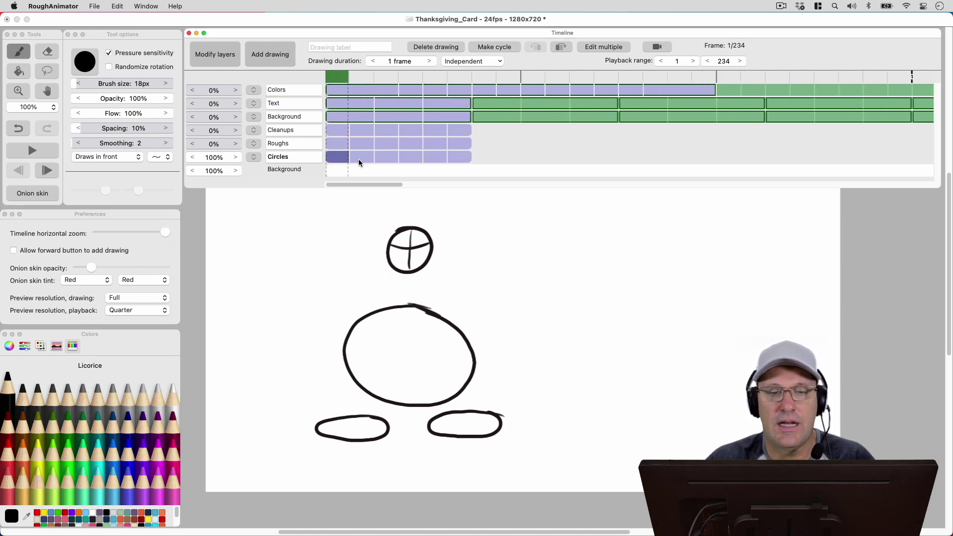
# Step: Review Circles drawings 2–6, recentre the canvas, and return to frame 1
pyautogui.click(362, 162)
pyautogui.click(384, 158)
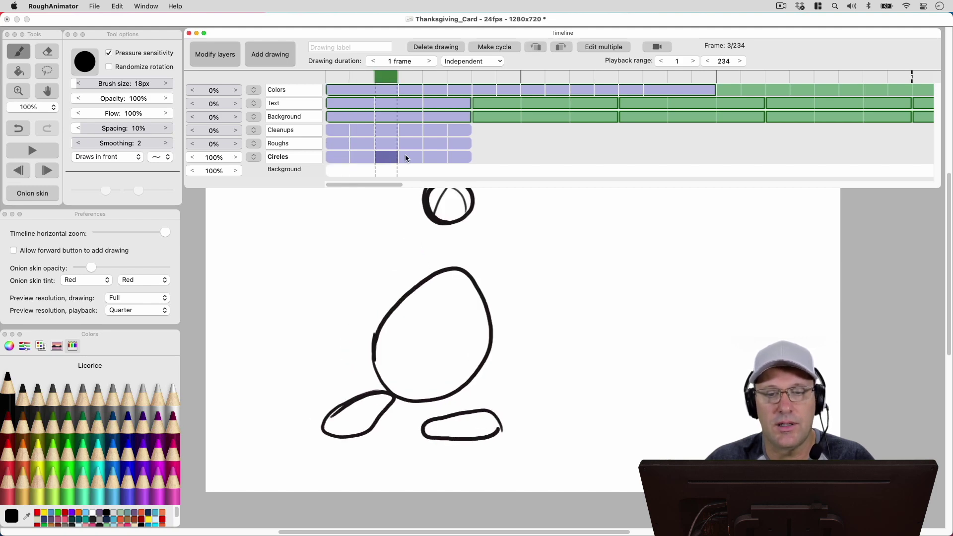
pyautogui.click(406, 158)
pyautogui.click(433, 162)
pyautogui.click(459, 157)
pyautogui.moveTo(455, 253); pyautogui.dragTo(444, 285)
pyautogui.press('b')
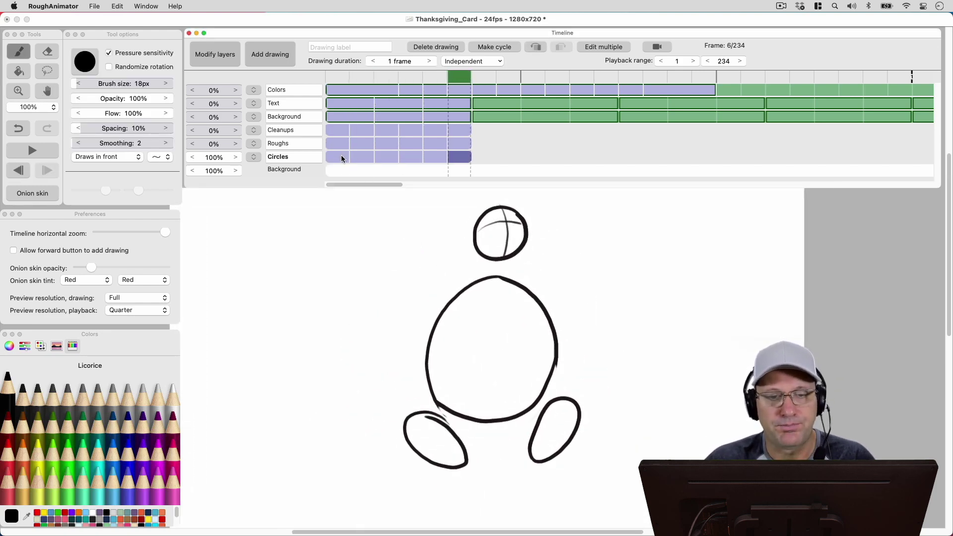
pyautogui.click(342, 158)
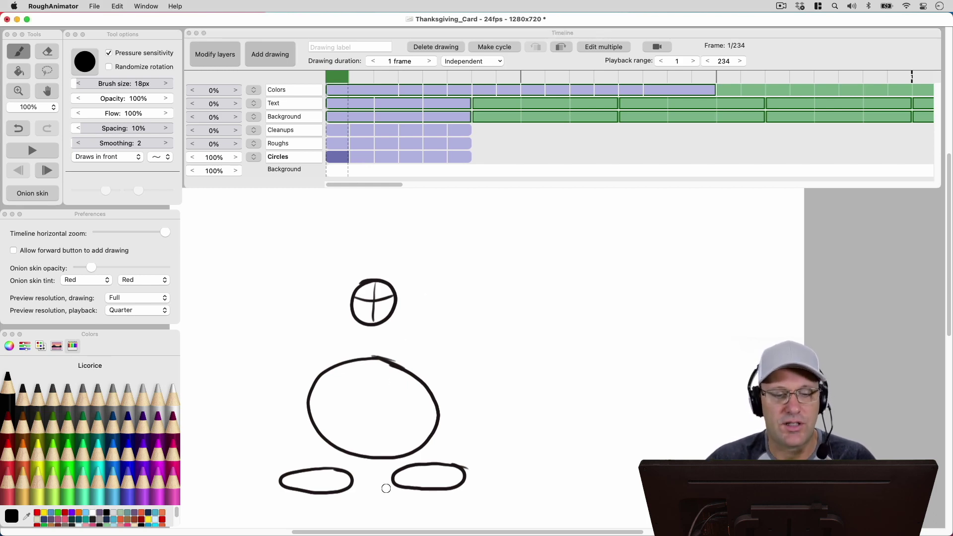
pyautogui.click(360, 159)
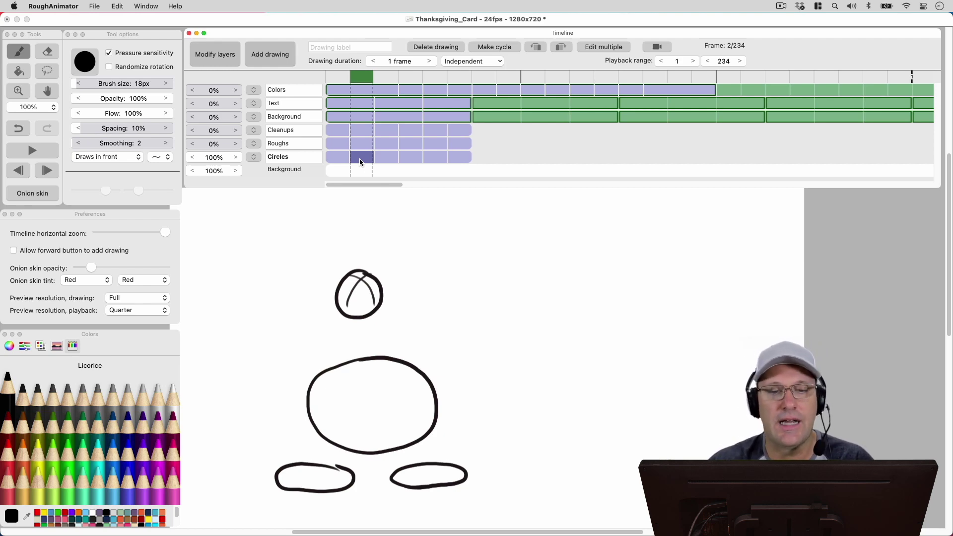
pyautogui.click(385, 158)
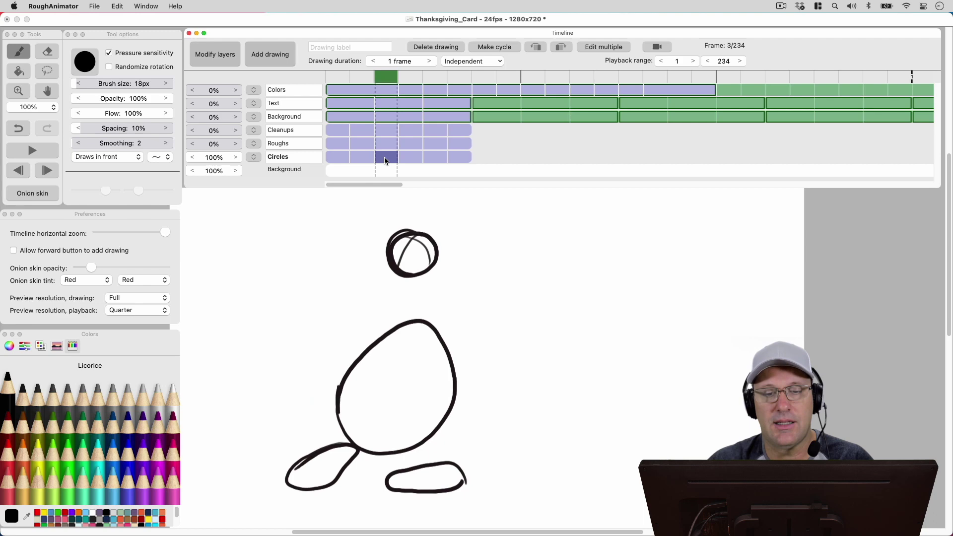
pyautogui.click(410, 158)
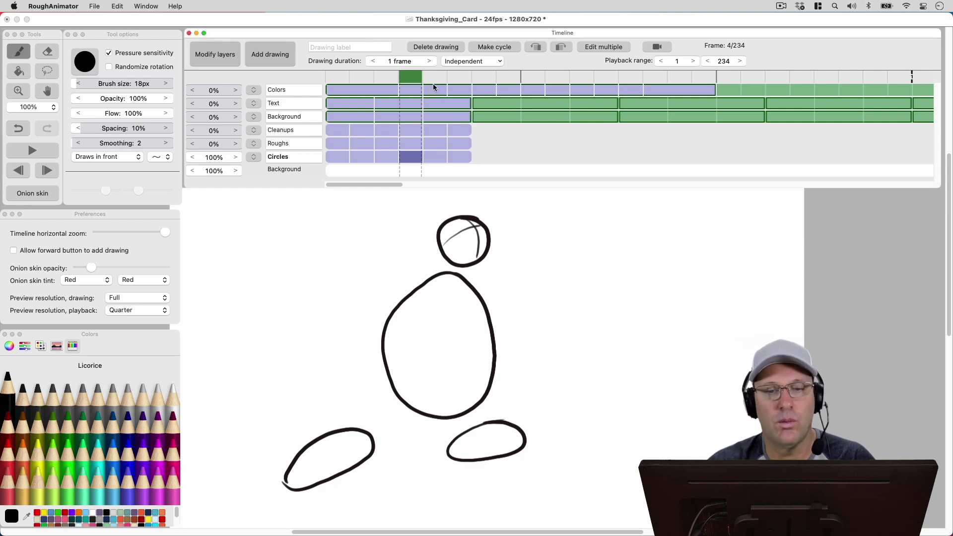
pyautogui.click(434, 158)
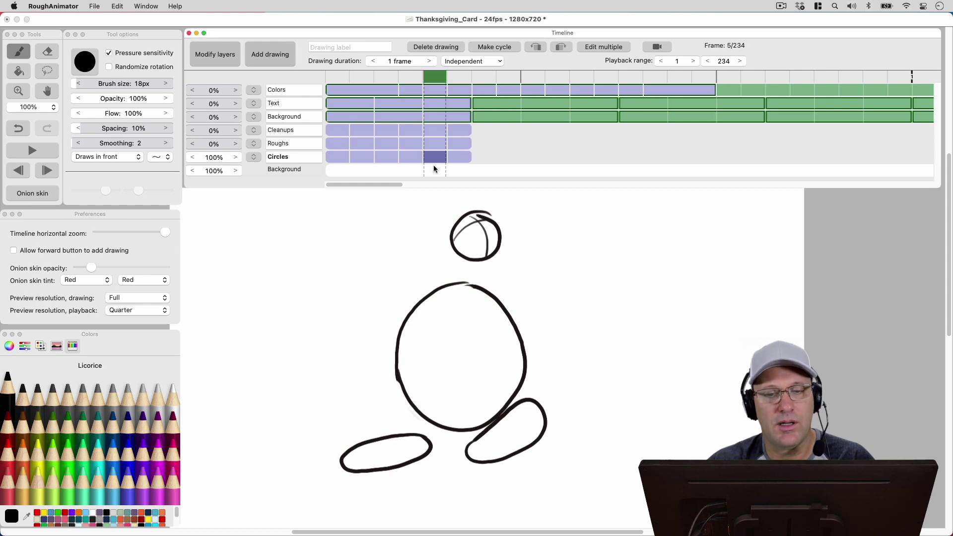
pyautogui.click(460, 158)
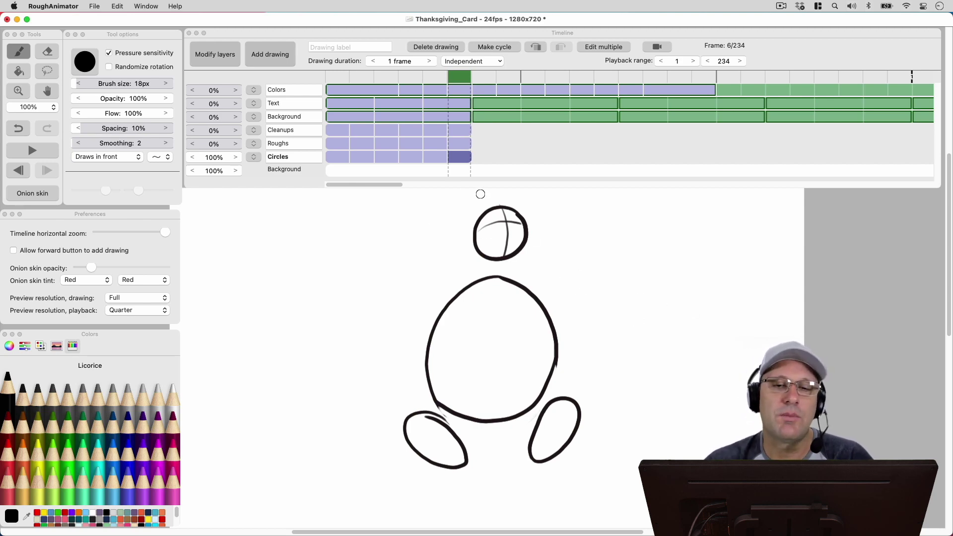
pyautogui.click(491, 158)
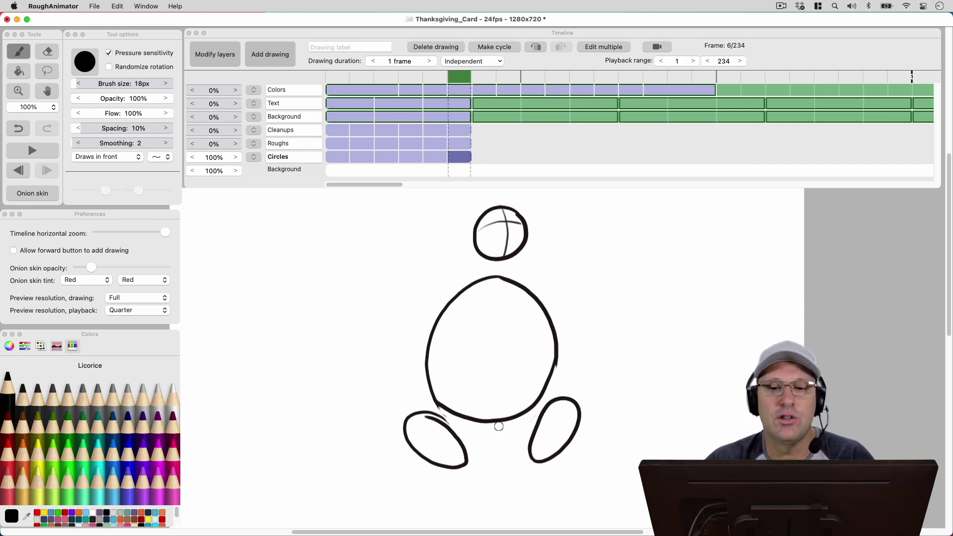
pyautogui.click(375, 175)
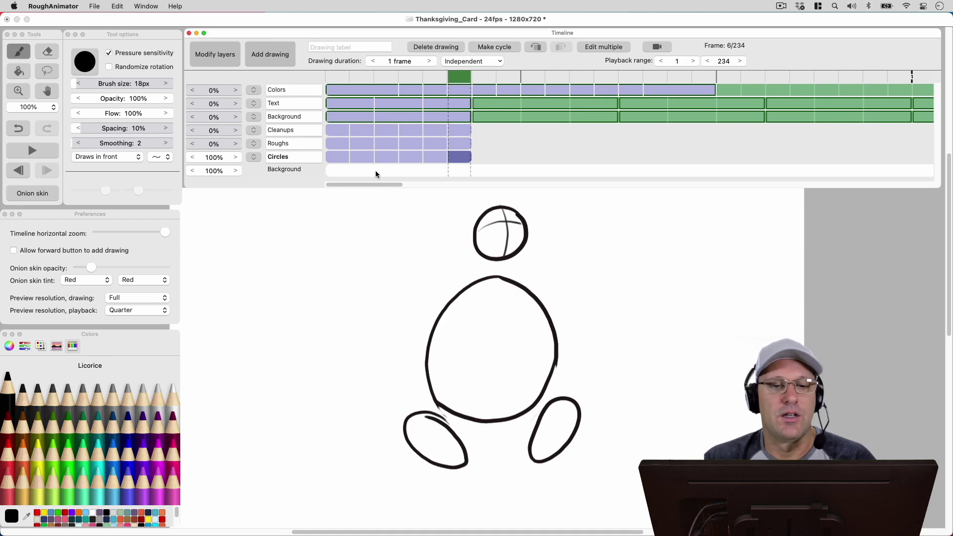
pyautogui.click(345, 156)
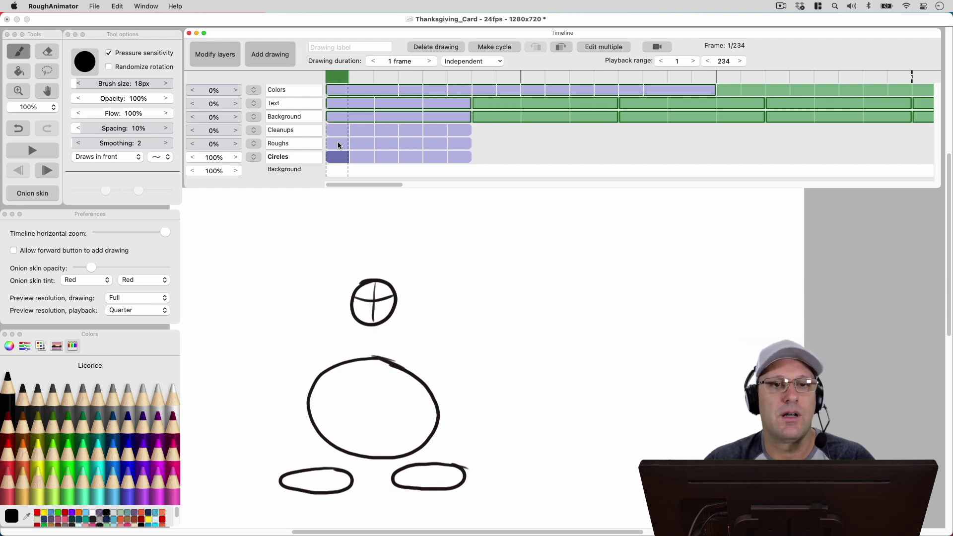
# Step: Fade the Circles layer to 22% and open Roughs drawings 1 and 2
pyautogui.moveTo(218, 157)
pyautogui.mouseDown()
pyautogui.moveTo(185, 166)
pyautogui.moveTo(213, 144)
pyautogui.moveTo(263, 143)
pyautogui.mouseUp()
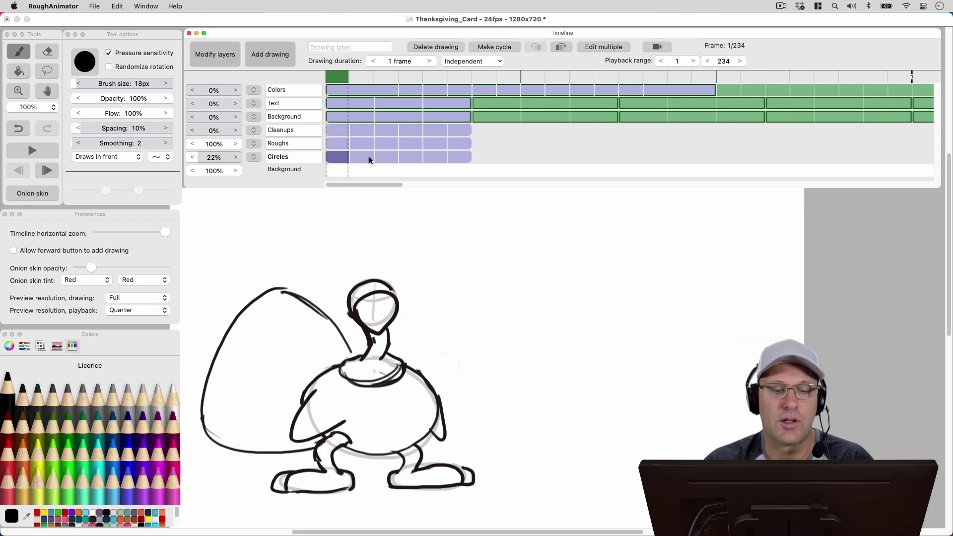
pyautogui.click(363, 143)
pyautogui.press('Right')
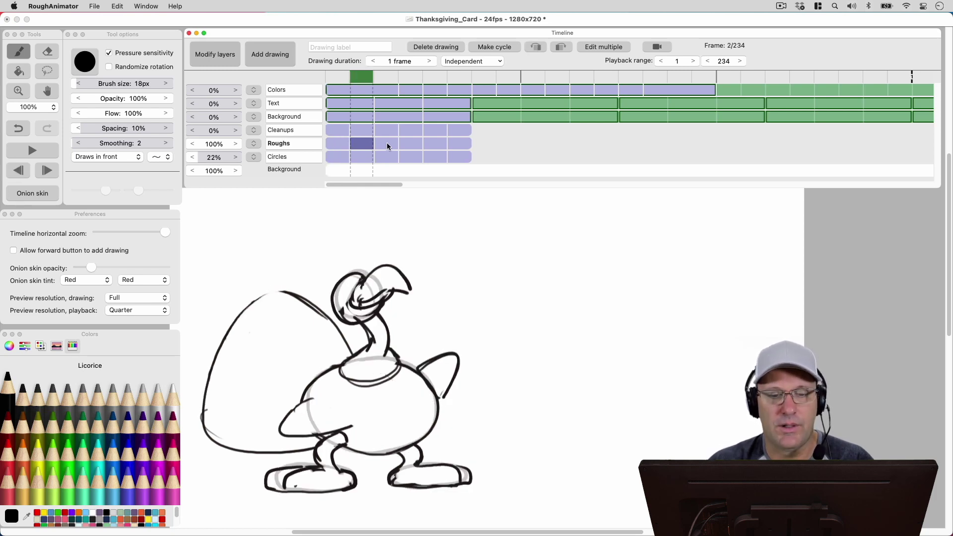
# Step: Review Roughs drawings 3–6, then select the first Cleanups drawing
pyautogui.click(386, 143)
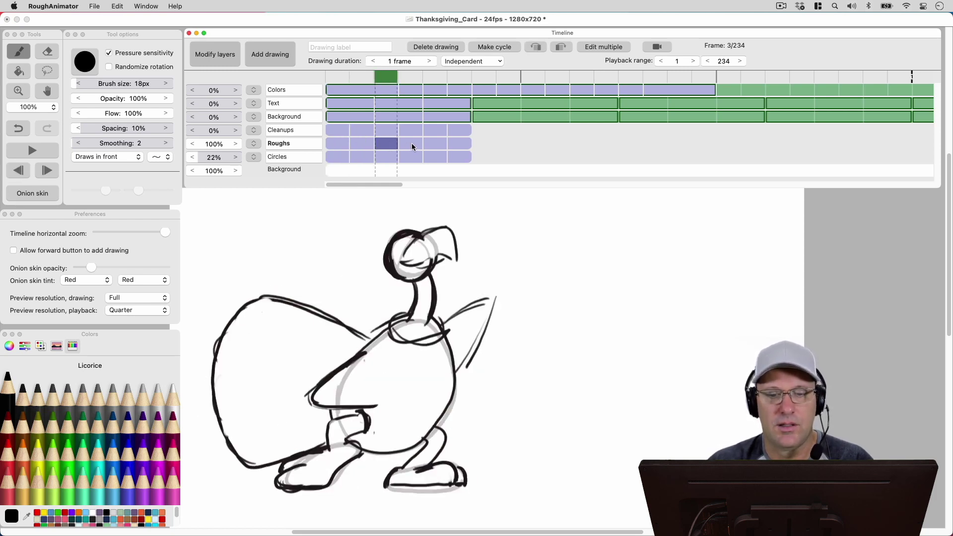
pyautogui.click(412, 143)
pyautogui.click(435, 143)
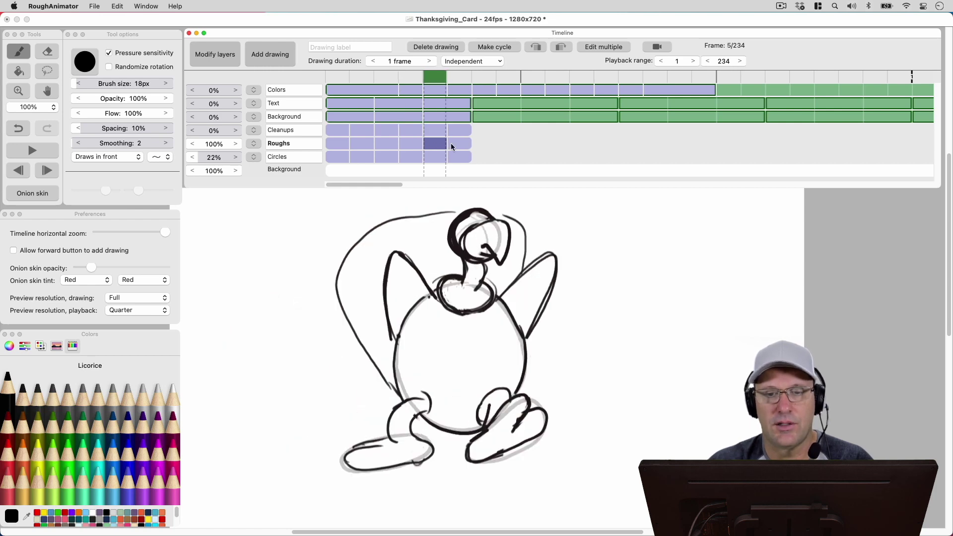
pyautogui.click(452, 143)
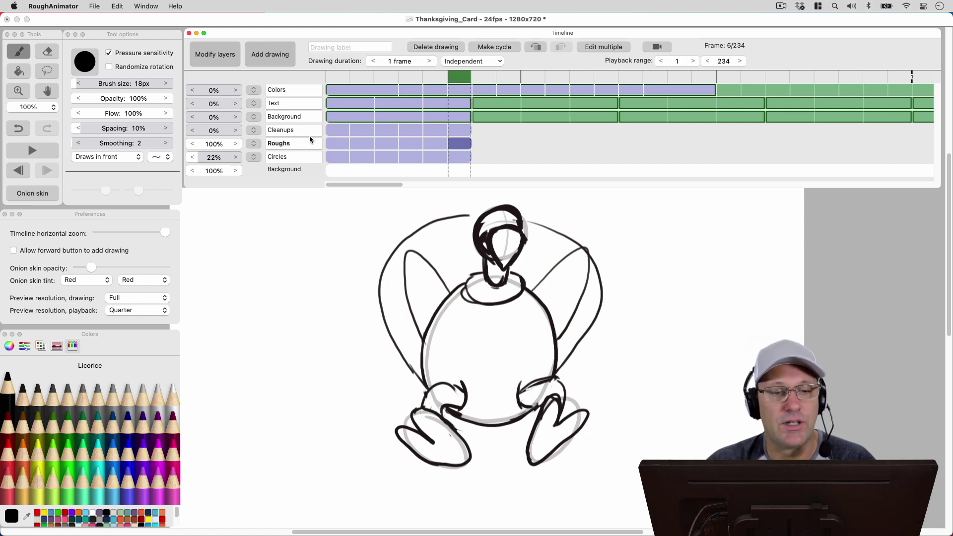
pyautogui.click(332, 131)
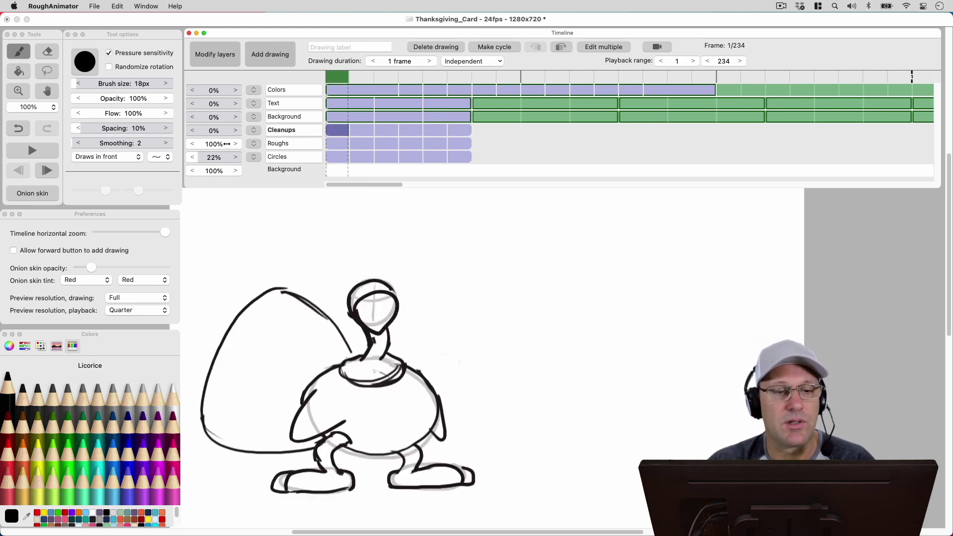
# Step: Fade the Roughs layer down and review Cleanups drawings 1–6
pyautogui.moveTo(218, 144); pyautogui.dragTo(171, 163)
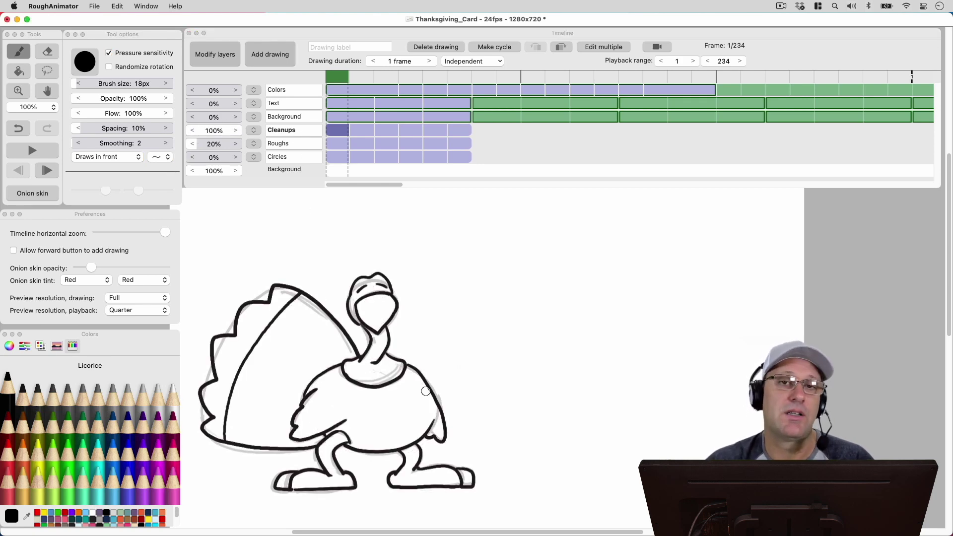
pyautogui.click(357, 132)
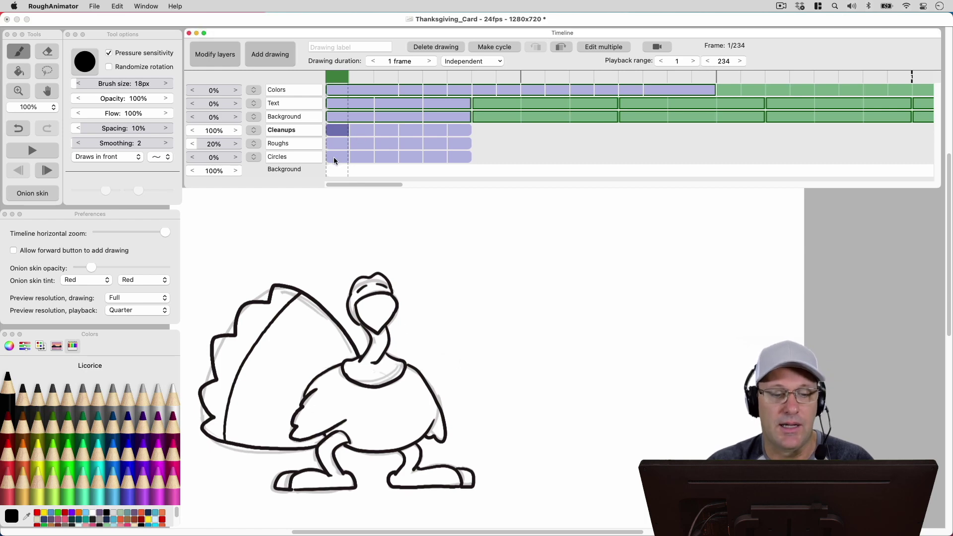
pyautogui.click(361, 132)
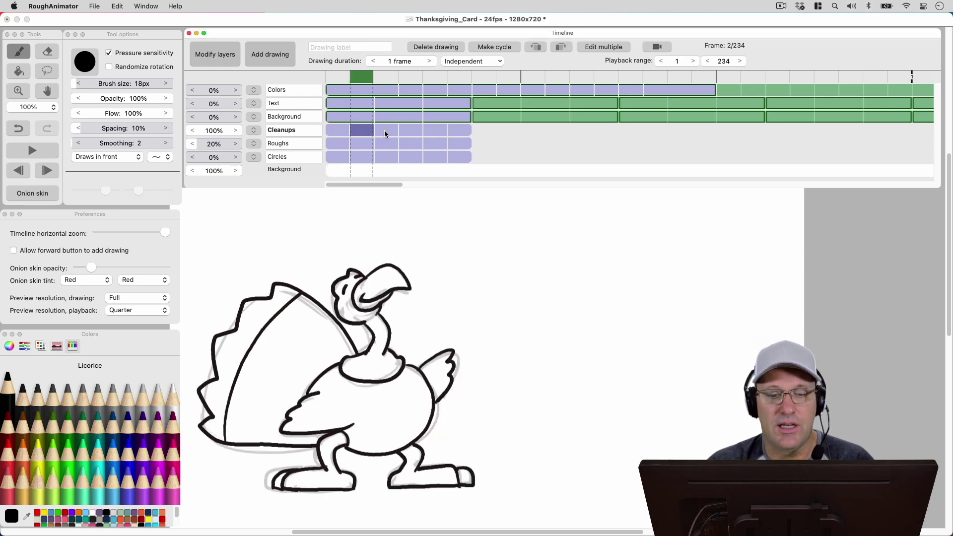
pyautogui.click(385, 130)
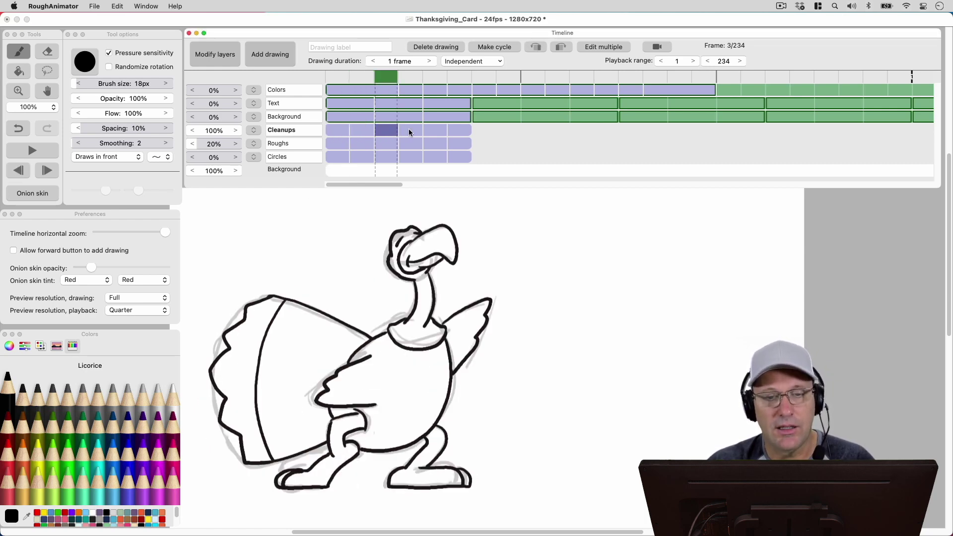
pyautogui.click(409, 129)
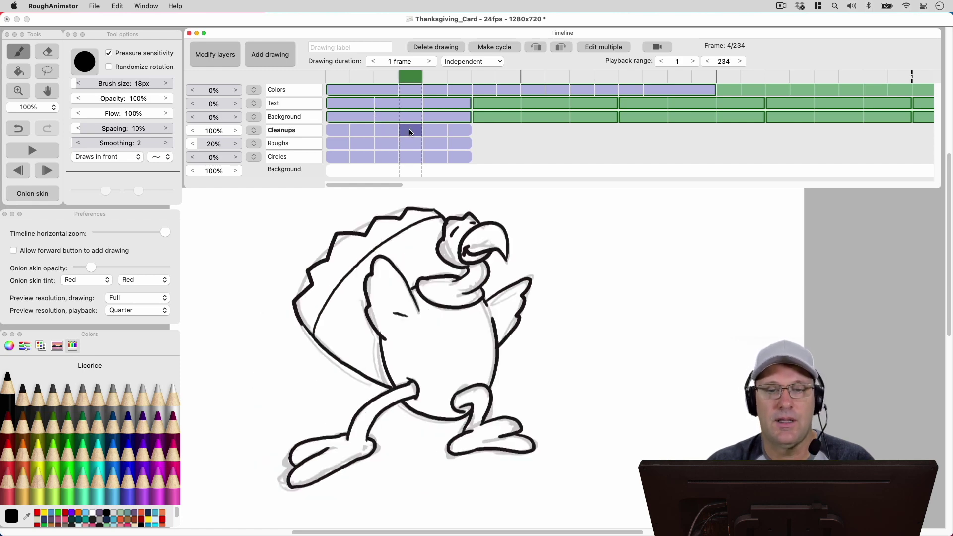
pyautogui.click(437, 131)
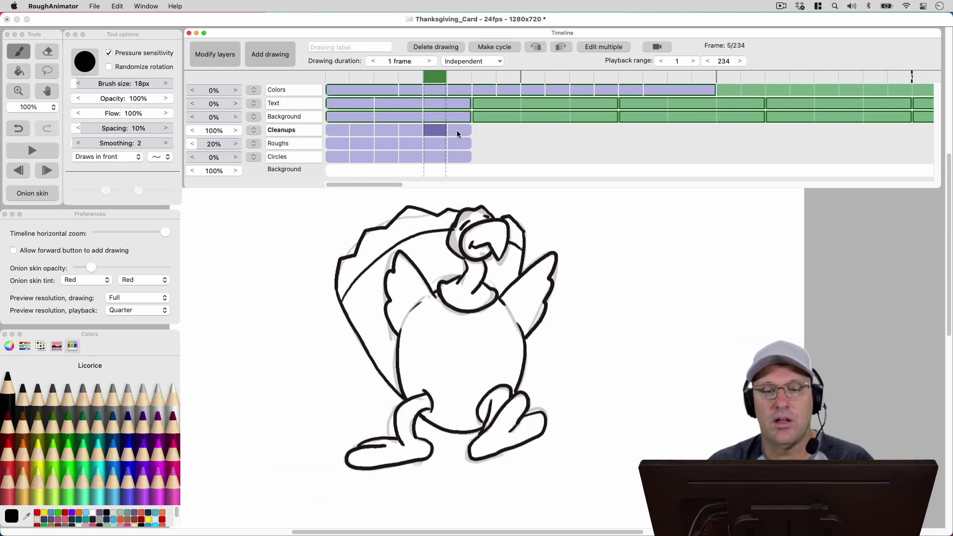
pyautogui.click(456, 130)
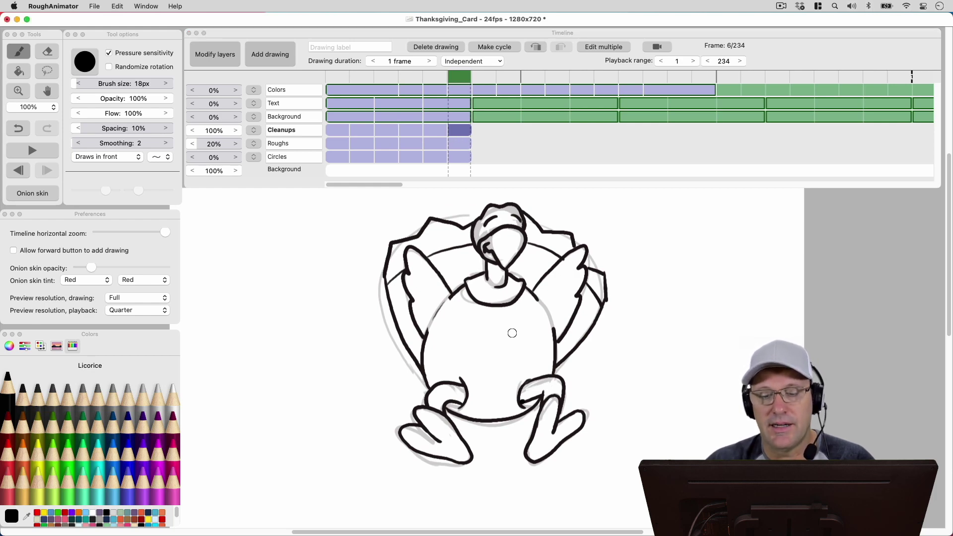
# Step: Step back through the Cleanups drawings to frame 1 and set Roughs opacity to 0%
pyautogui.click(432, 132)
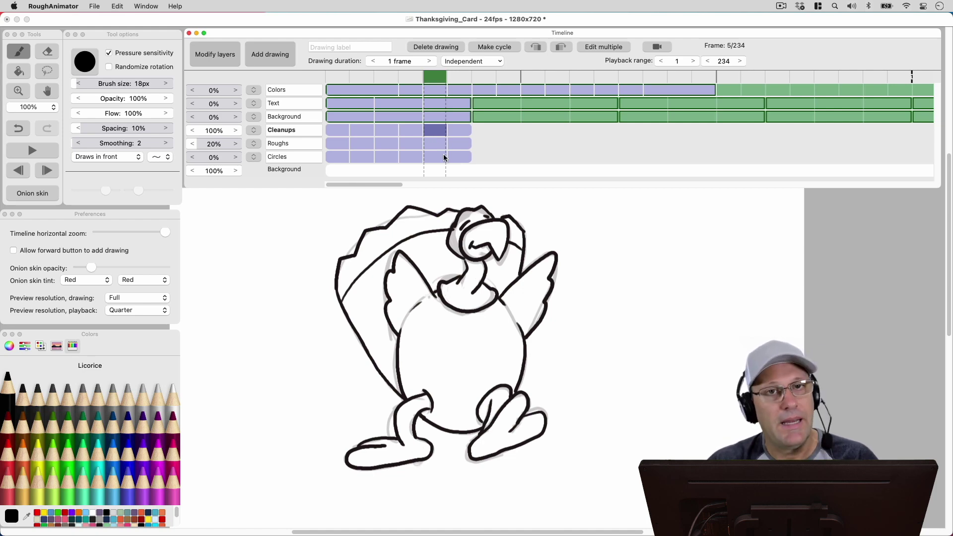
pyautogui.click(410, 132)
pyautogui.click(386, 130)
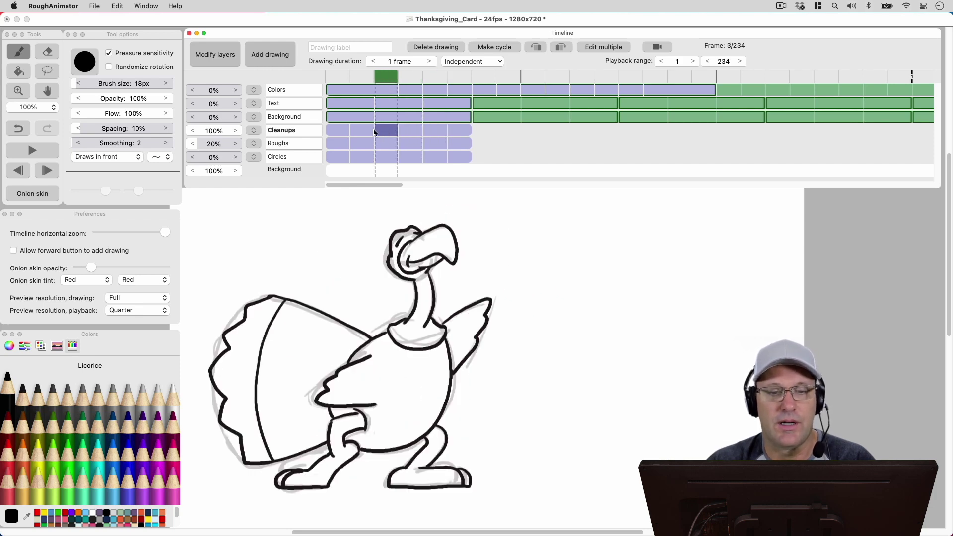
pyautogui.click(367, 130)
pyautogui.click(333, 133)
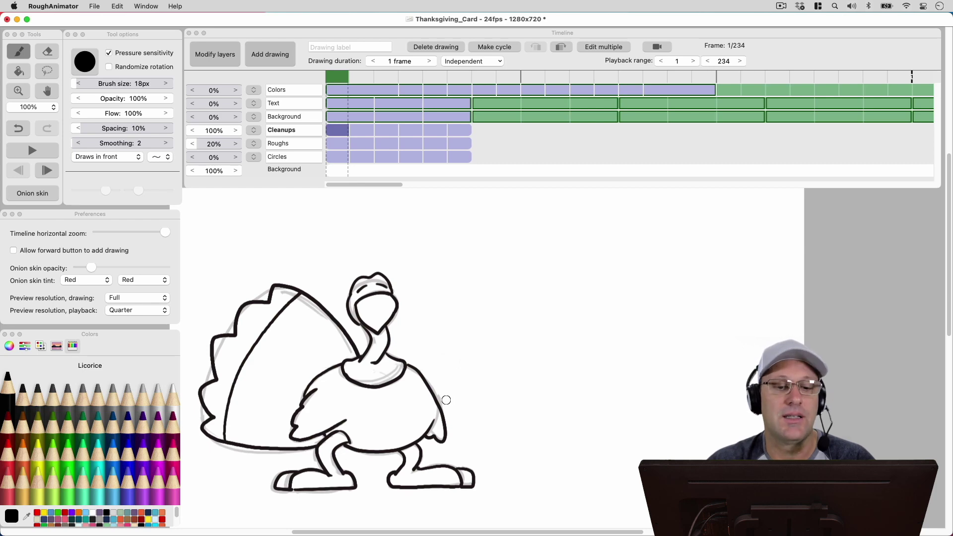
pyautogui.click(218, 144)
# Step: Set Roughs to 0%, make Colors active at 100%, and Cleanups at 0%
pyautogui.moveTo(219, 144); pyautogui.dragTo(207, 144)
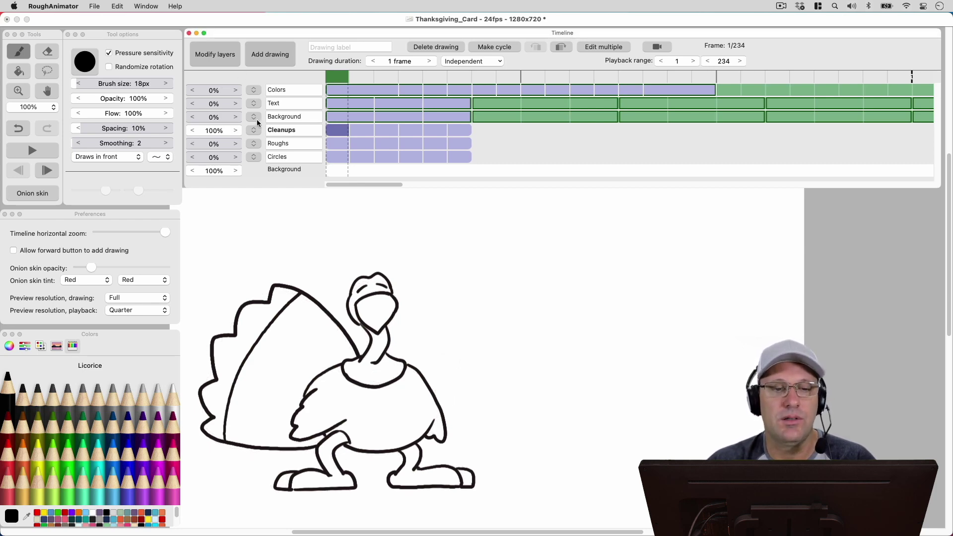
pyautogui.click(333, 87)
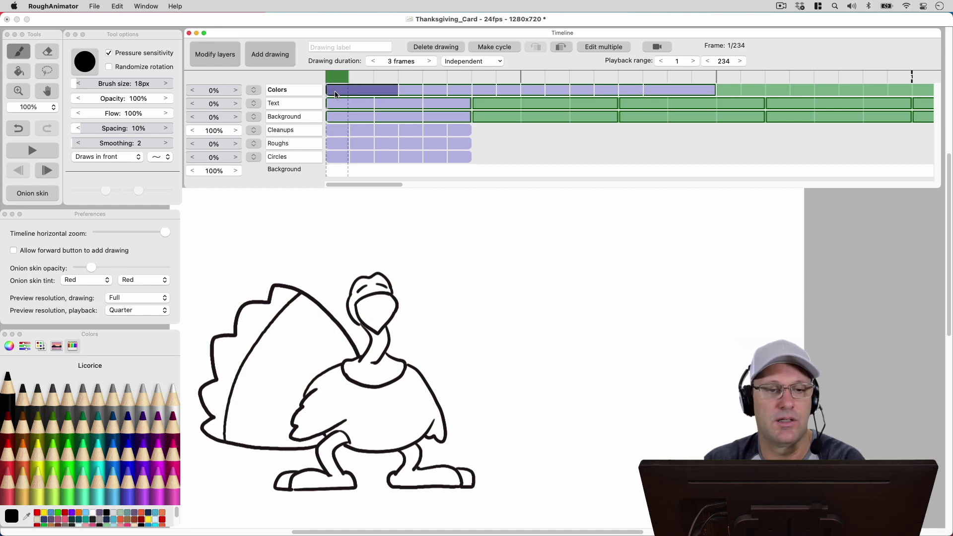
pyautogui.moveTo(232, 94); pyautogui.dragTo(288, 94)
pyautogui.moveTo(243, 129); pyautogui.dragTo(159, 130)
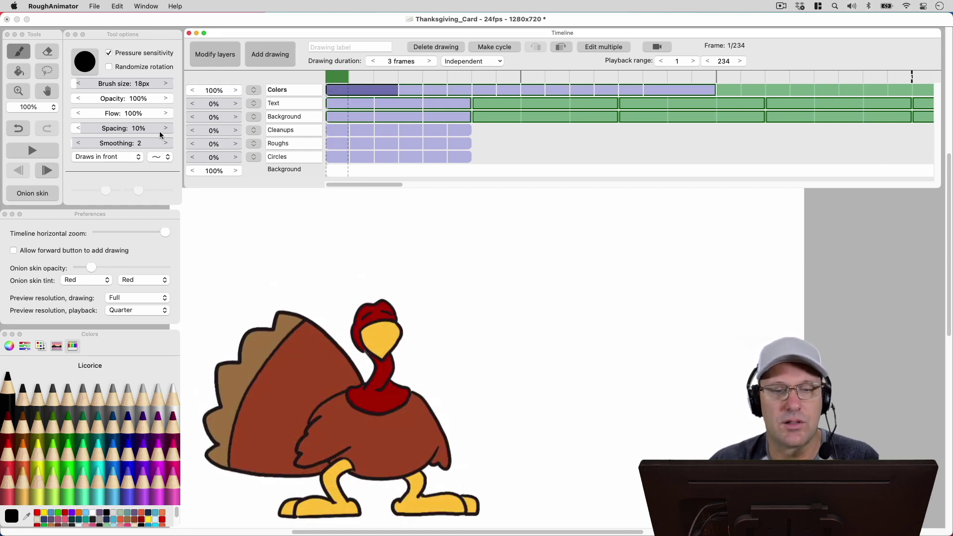
# Step: Select the Cleanups layer, try Modify layers > Duplicate layer, and pick the Paint bucket
pyautogui.click(337, 131)
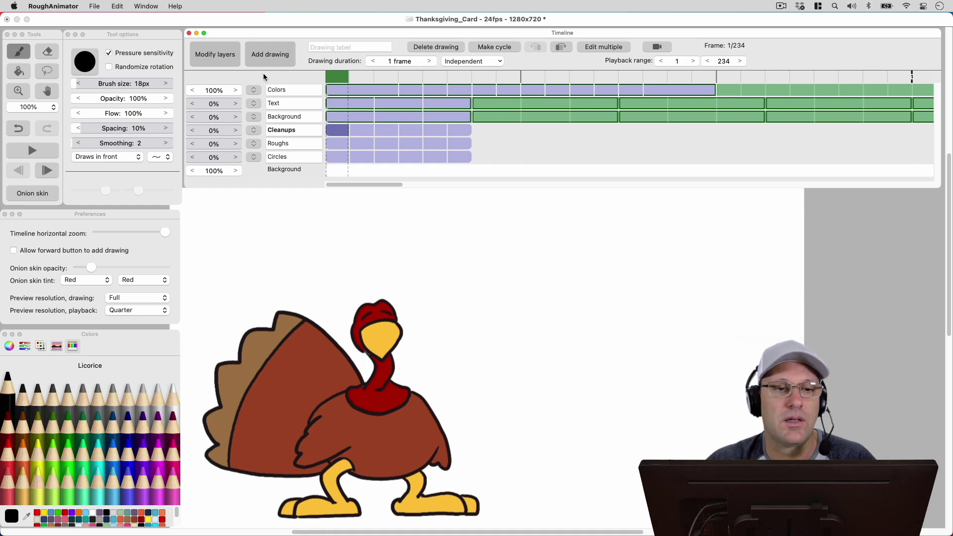
pyautogui.click(219, 62)
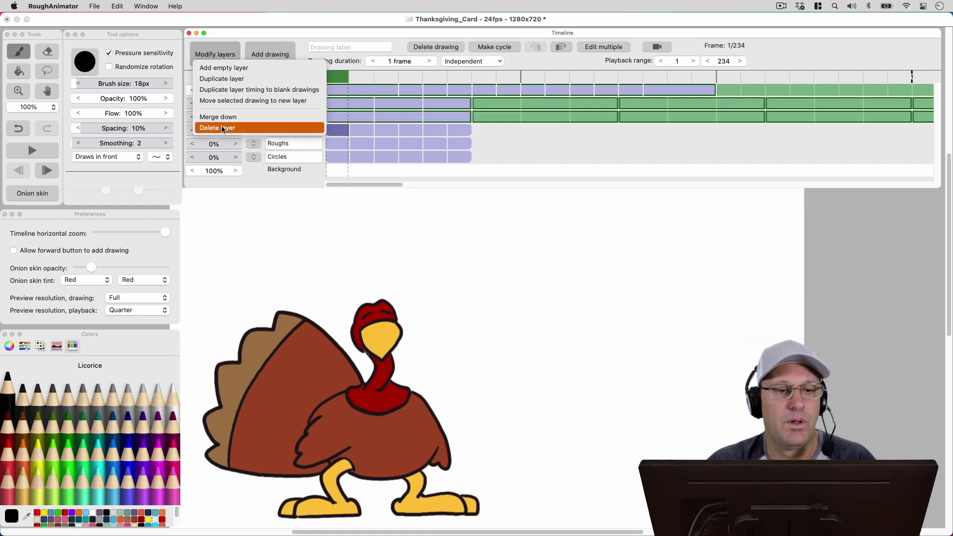
pyautogui.click(238, 77)
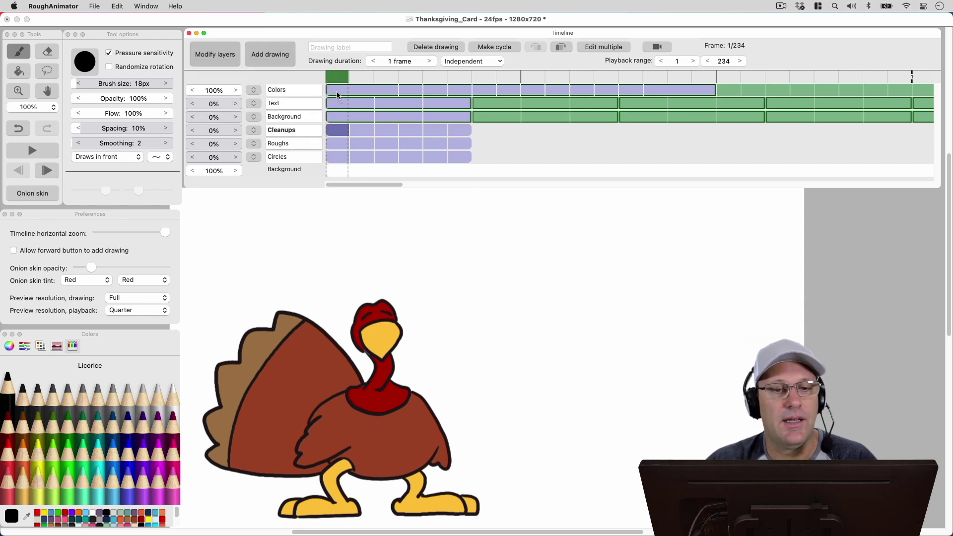
pyautogui.click(21, 71)
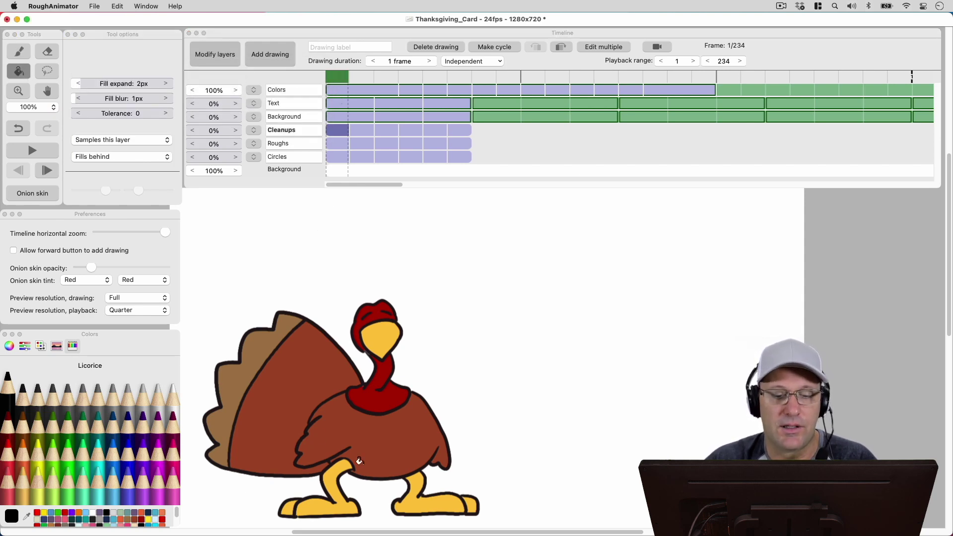
pyautogui.click(386, 91)
pyautogui.click(420, 91)
pyautogui.click(439, 91)
pyautogui.click(454, 92)
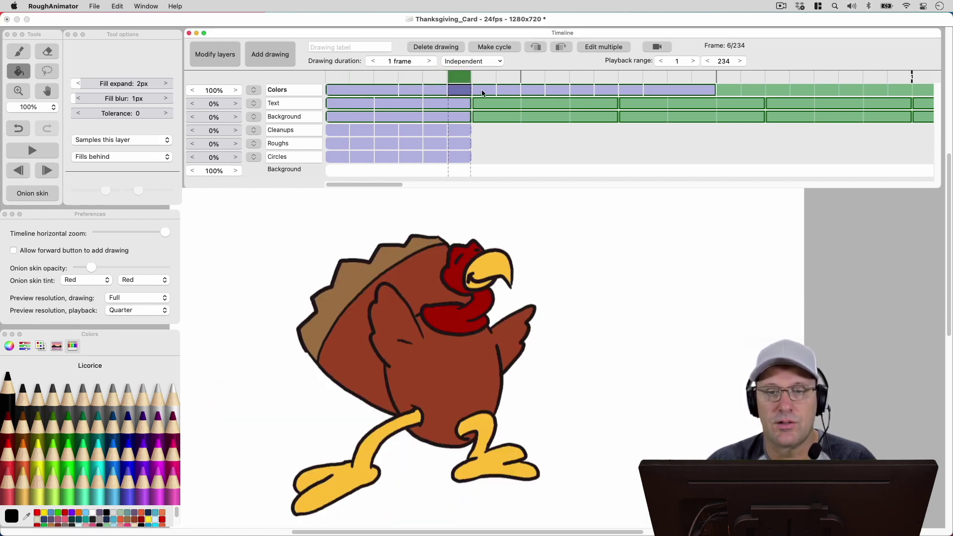
pyautogui.click(491, 92)
pyautogui.click(512, 92)
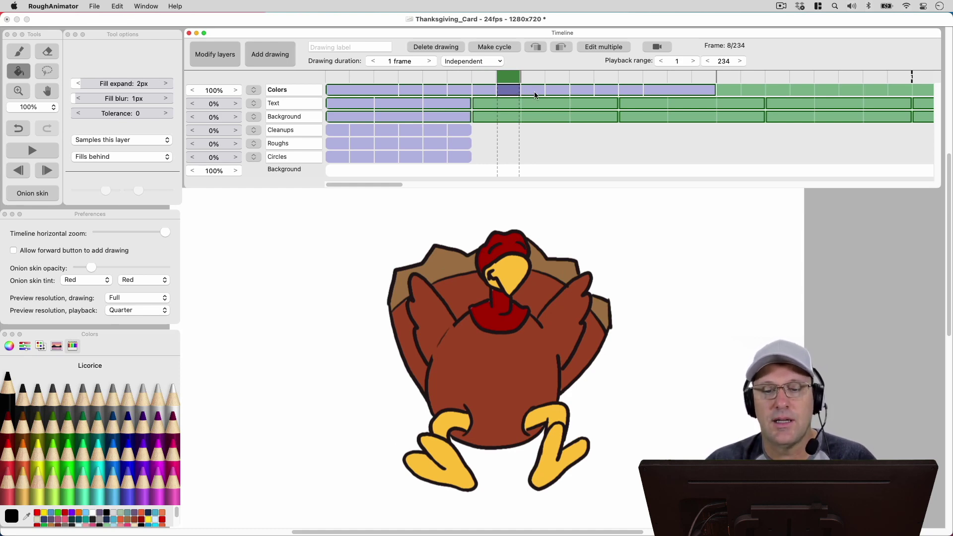
pyautogui.click(534, 91)
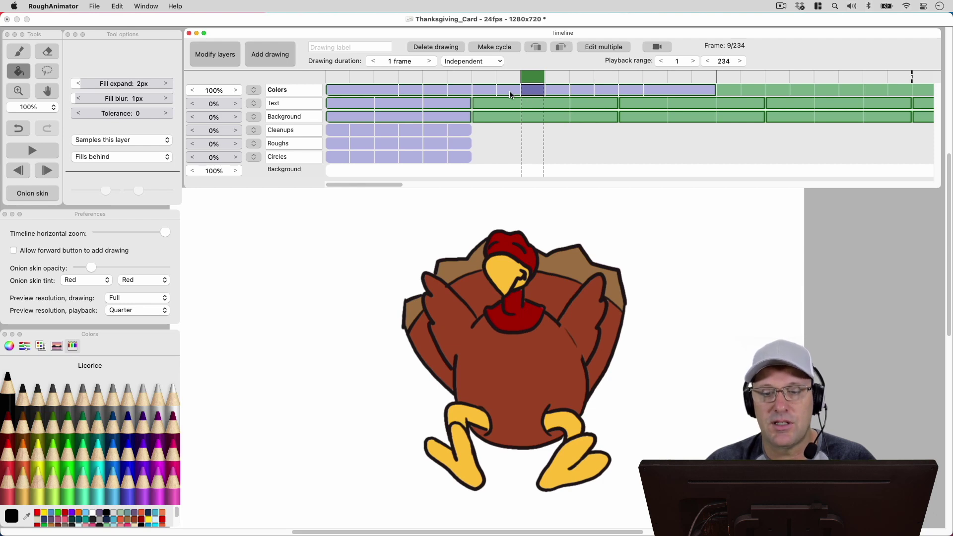
pyautogui.click(510, 92)
pyautogui.click(534, 93)
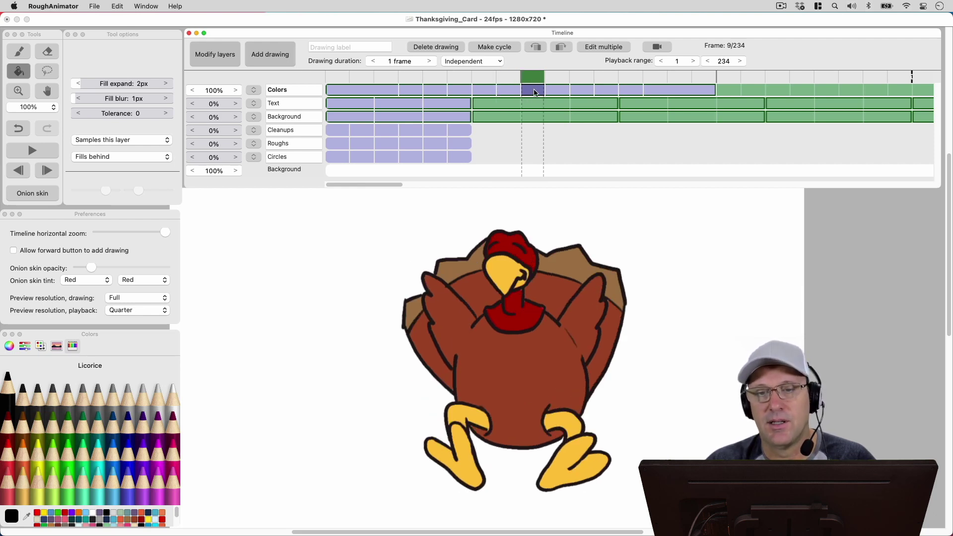
pyautogui.click(556, 93)
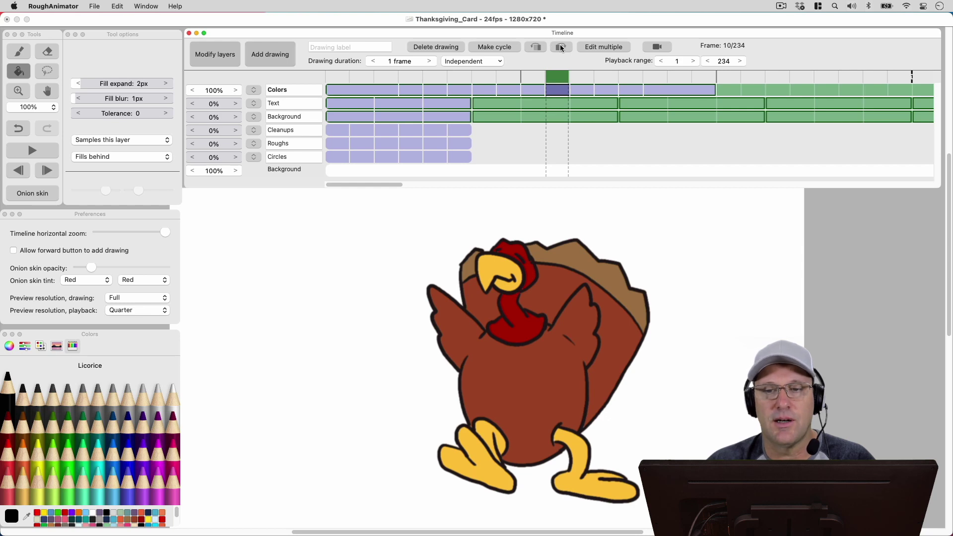
pyautogui.click(578, 92)
pyautogui.click(603, 92)
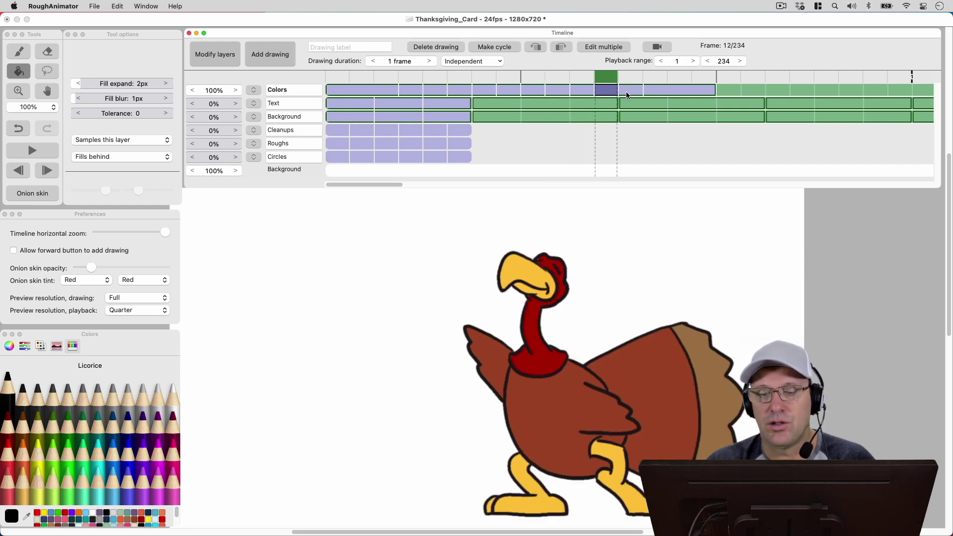
pyautogui.click(631, 93)
pyautogui.click(653, 93)
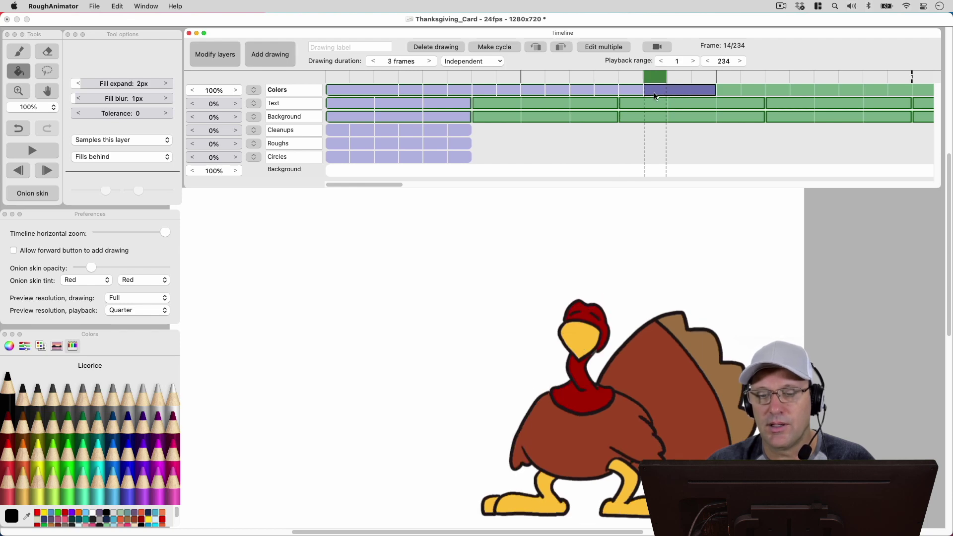
pyautogui.click(291, 140)
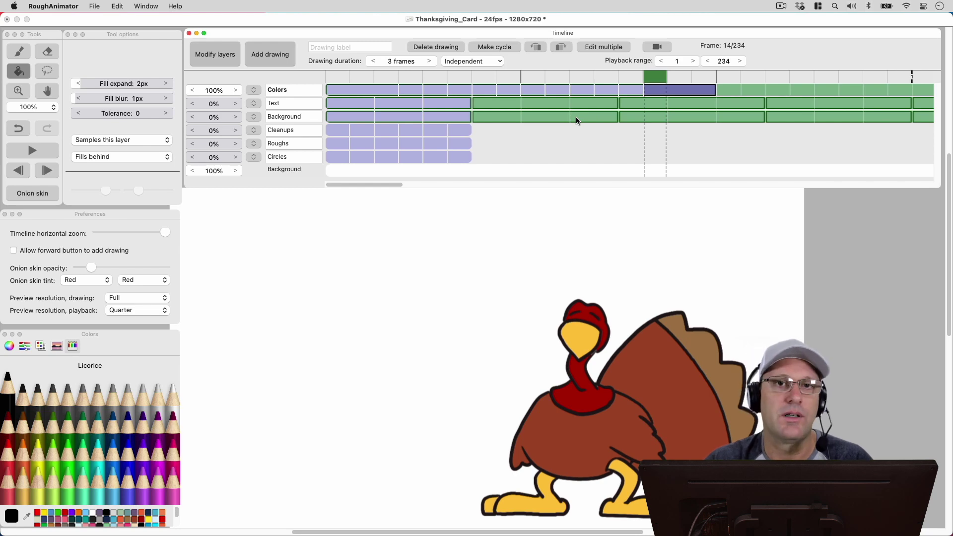
pyautogui.moveTo(641, 76); pyautogui.dragTo(706, 94)
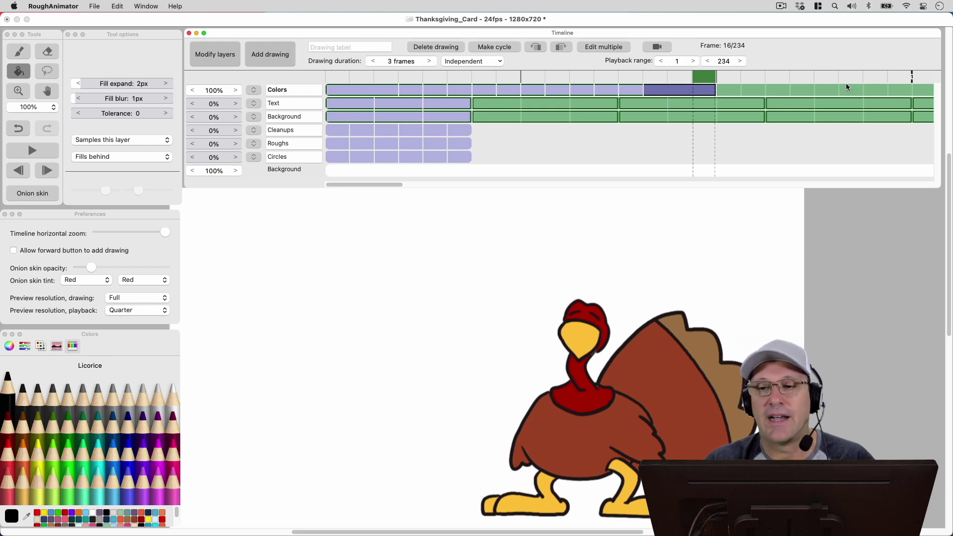
pyautogui.hscroll(5, 846, 84)
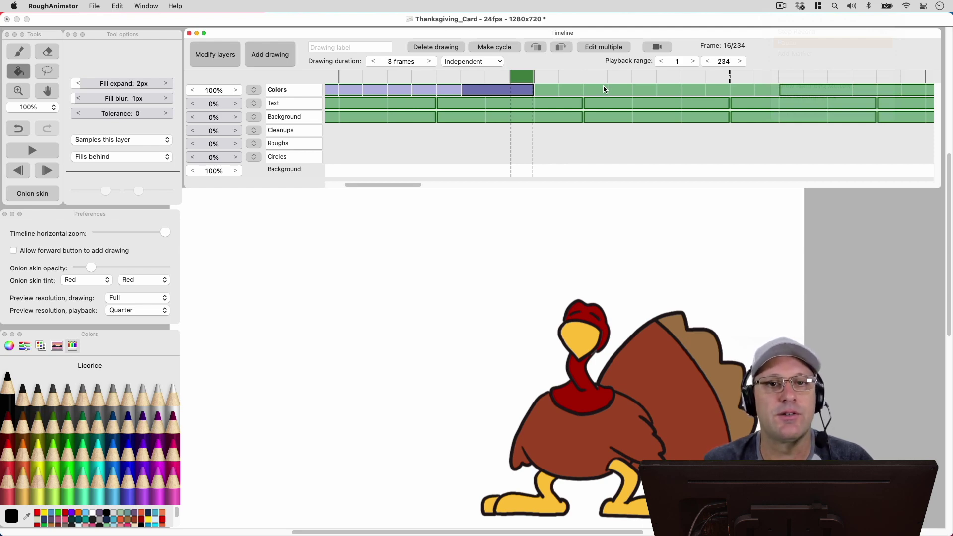
pyautogui.hscroll(-5, 341, 184)
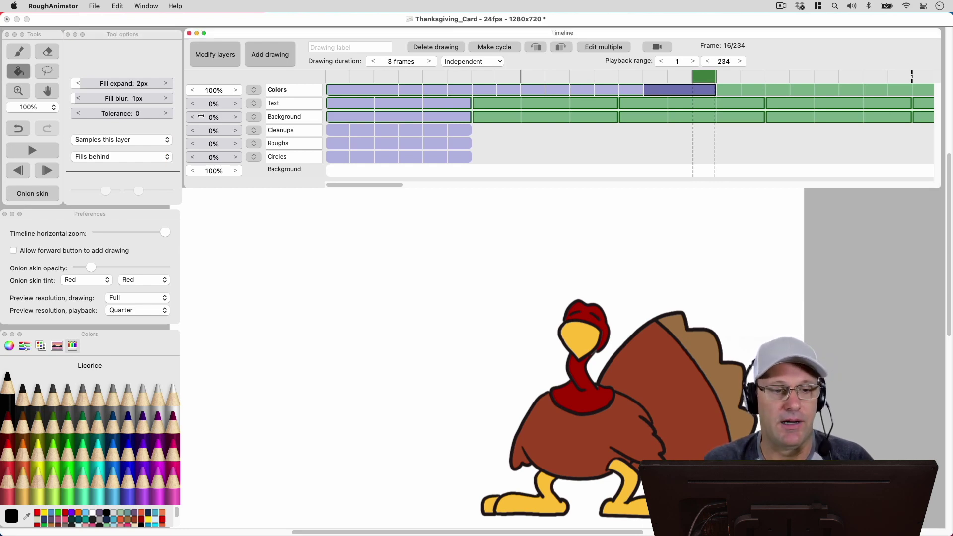
# Step: Show the Background and Text layers at 100%, pan to frame the card, and preview playback
pyautogui.click(253, 117)
pyautogui.click(254, 103)
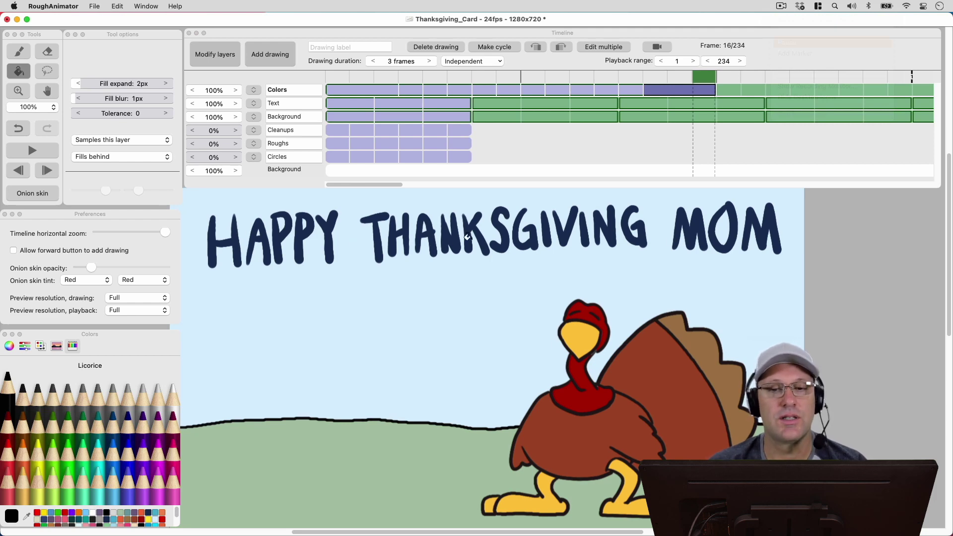
pyautogui.press('space')
pyautogui.moveTo(369, 267)
pyautogui.mouseDown()
pyautogui.moveTo(437, 296)
pyautogui.moveTo(421, 272)
pyautogui.mouseUp()
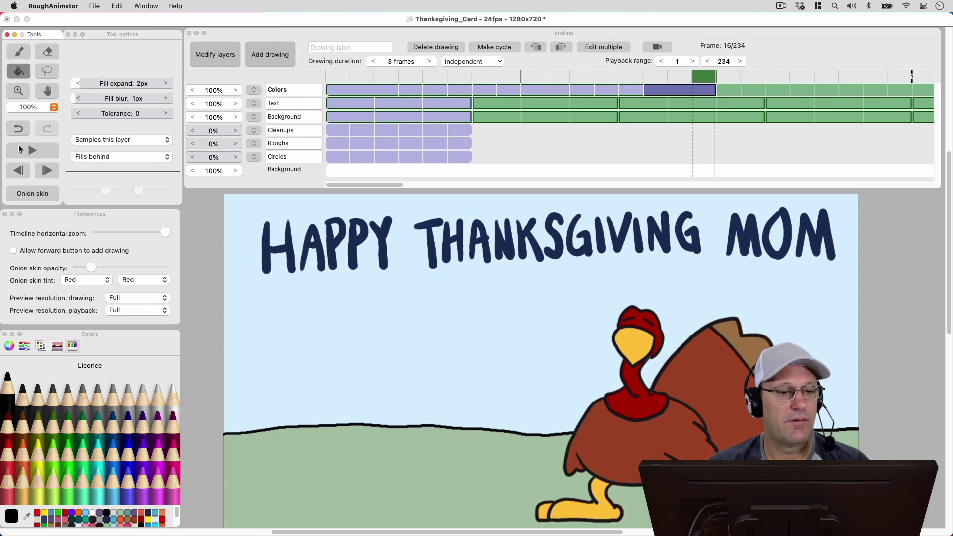
pyautogui.click(32, 150)
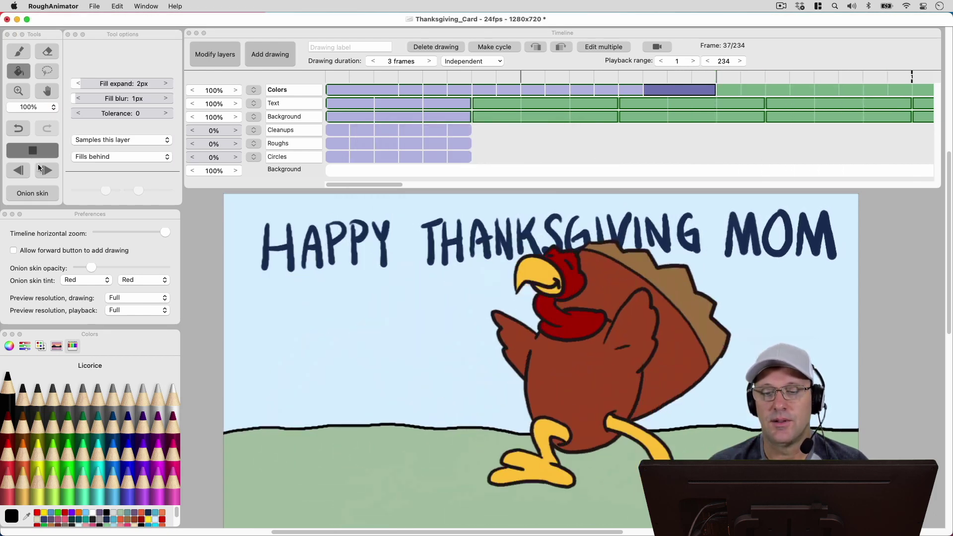
pyautogui.click(32, 151)
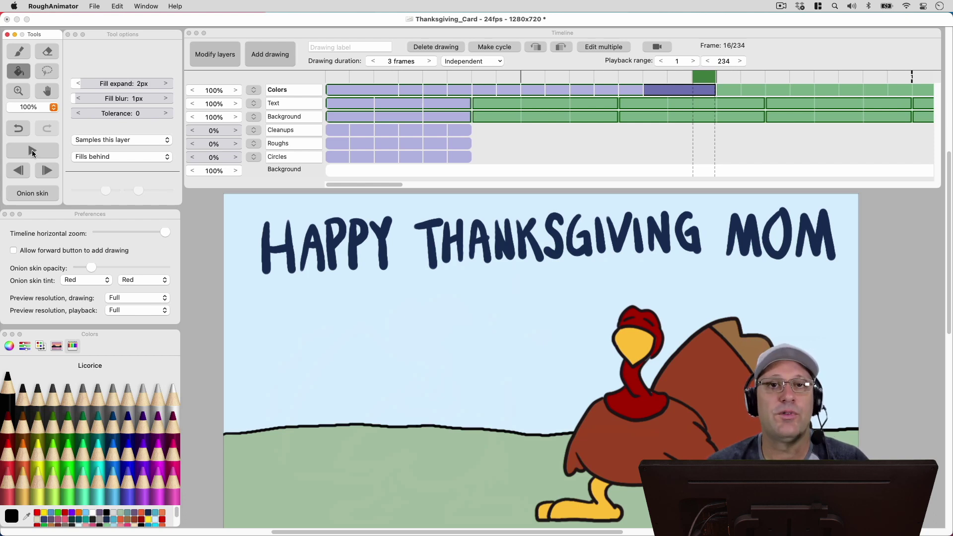
# Step: Play the full card animation, starting its render for preview
pyautogui.click(33, 150)
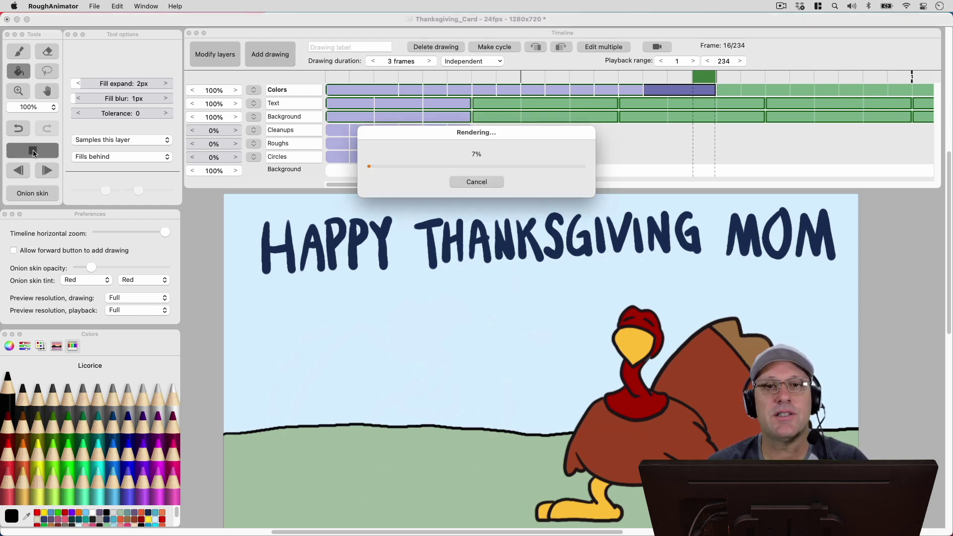